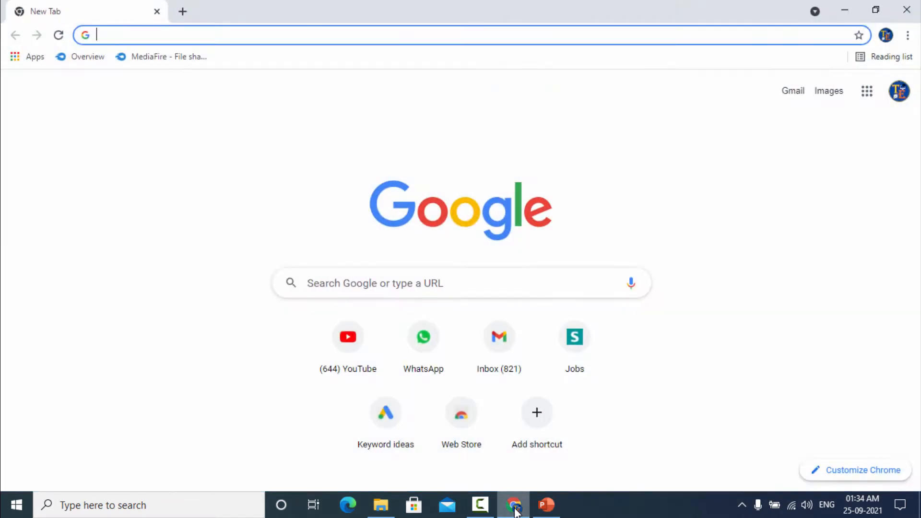
# Step: Search Google for "python" and open the Downloads page of python.org from the results
pyautogui.click(122, 36)
pyautogui.write('pyth')
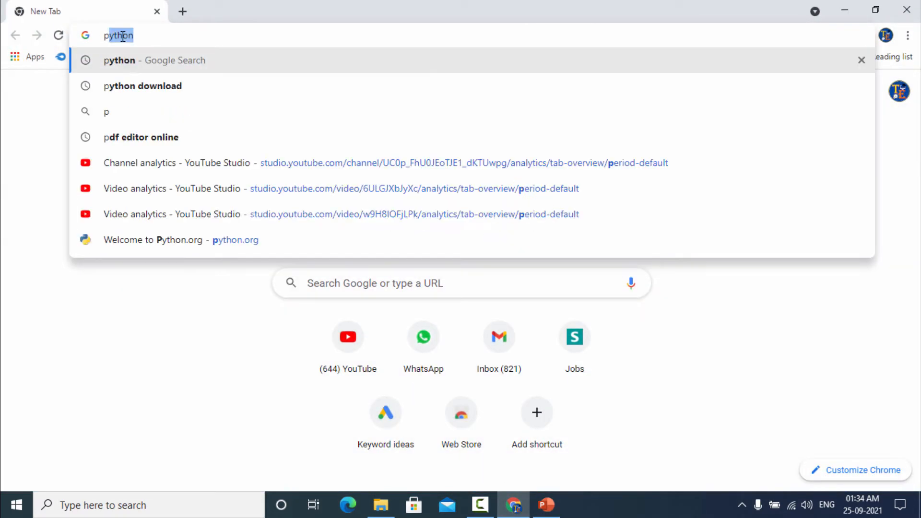
pyautogui.write('on')
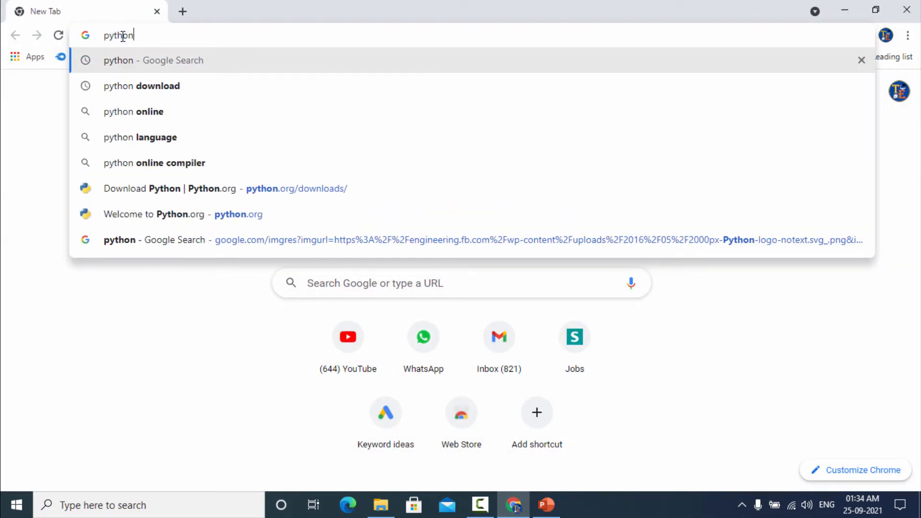
pyautogui.press('Return')
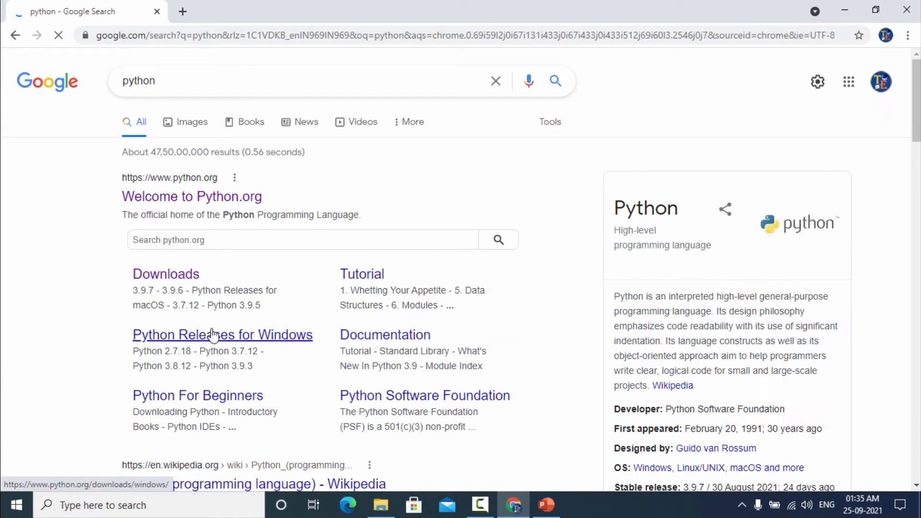
pyautogui.click(168, 282)
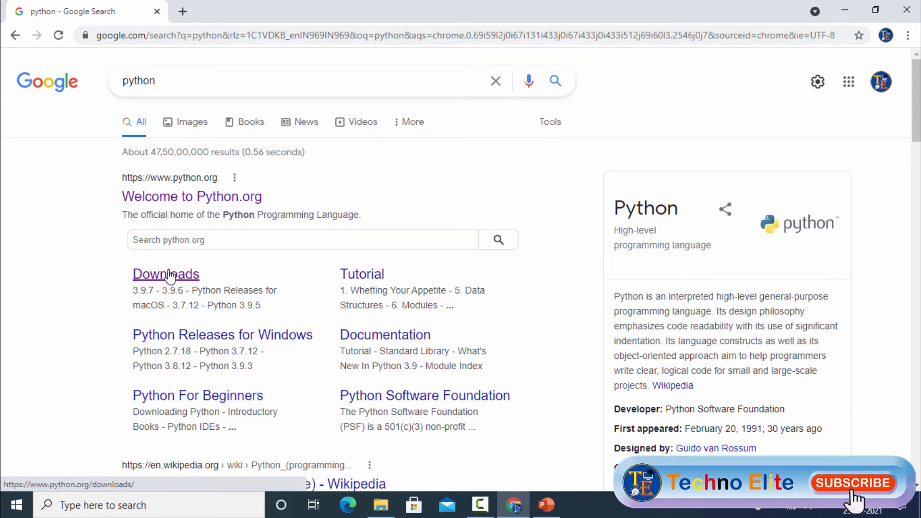
pyautogui.click(170, 275)
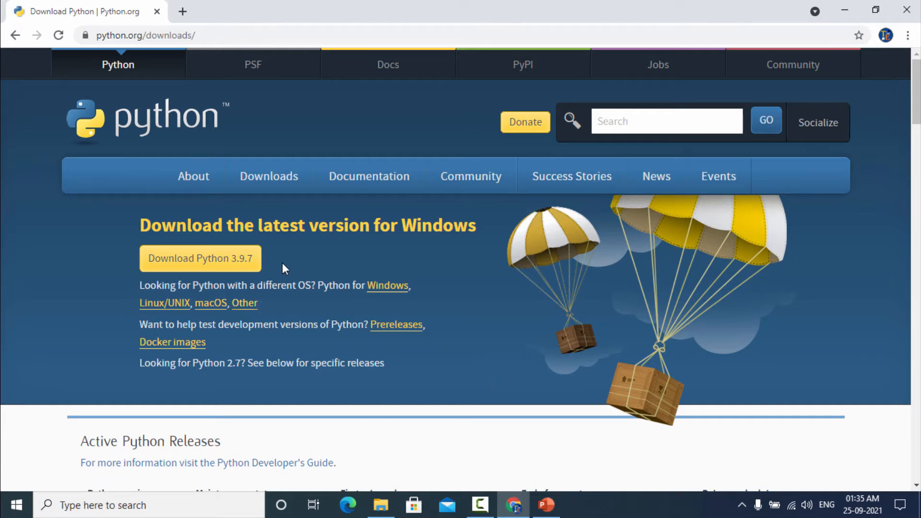
# Step: Look through the list of specific Python releases by version number on the downloads page
pyautogui.scroll(-10, 456, 316)
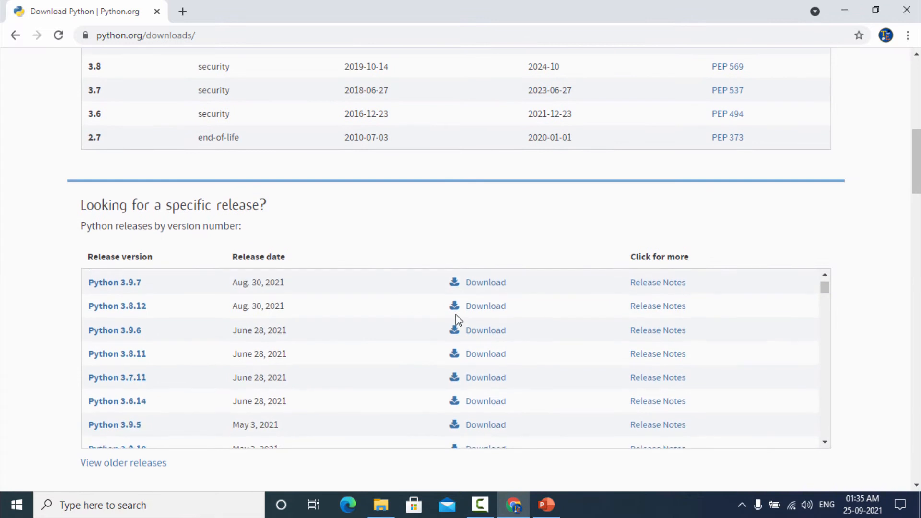
pyautogui.scroll(2, 159, 287)
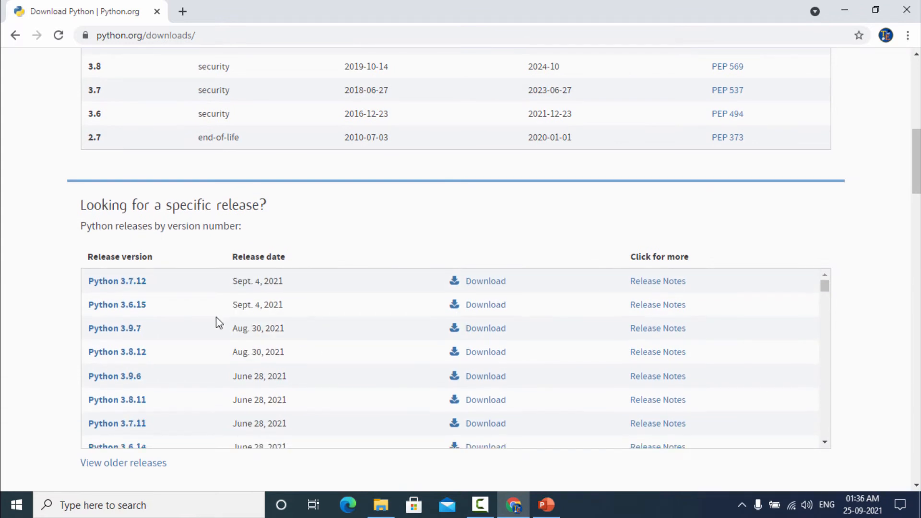
pyautogui.scroll(-20, 309, 414)
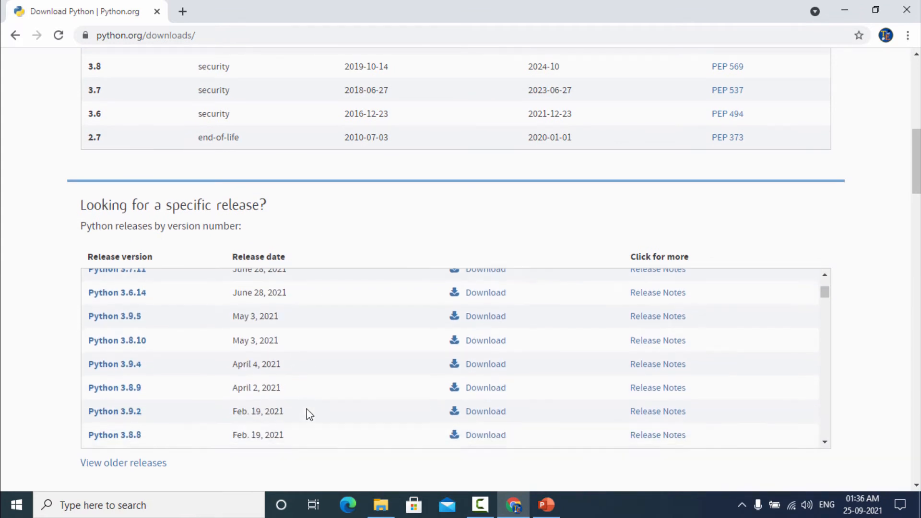
pyautogui.scroll(-6, 306, 409)
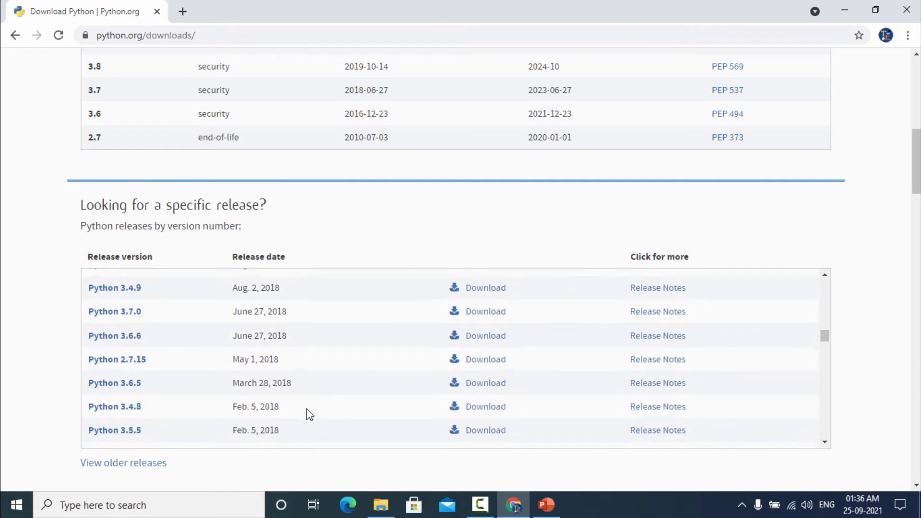
pyautogui.scroll(-3, 419, 426)
pyautogui.scroll(-15, 419, 426)
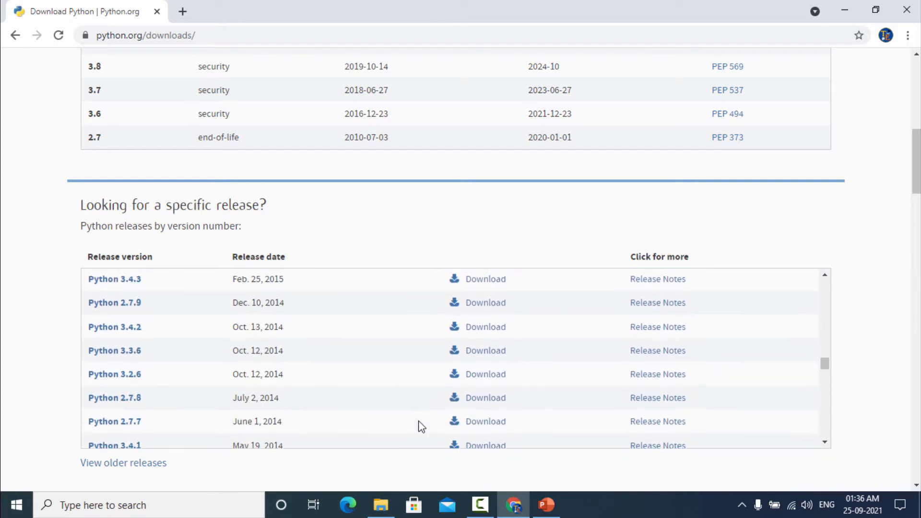
pyautogui.scroll(10, 510, 219)
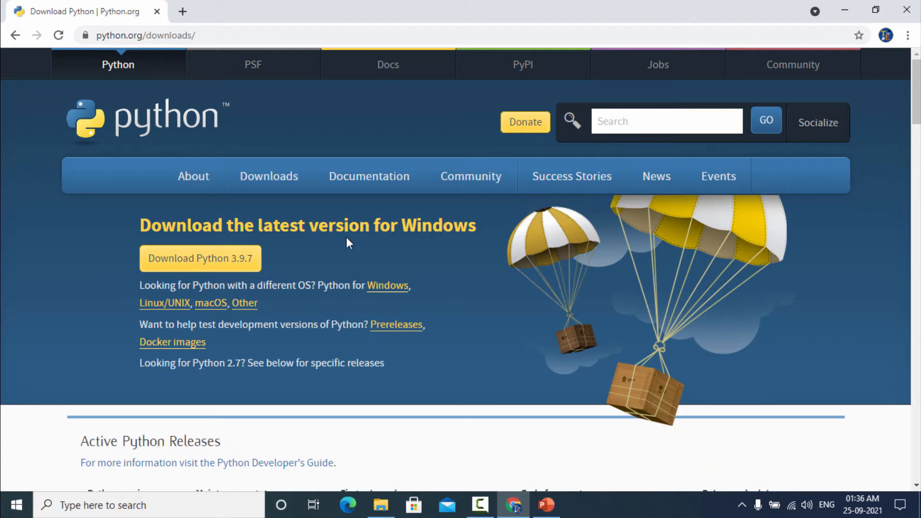
# Step: Download the Python 3.9.7 installer for Windows and show the downloaded file in its folder
pyautogui.click(183, 263)
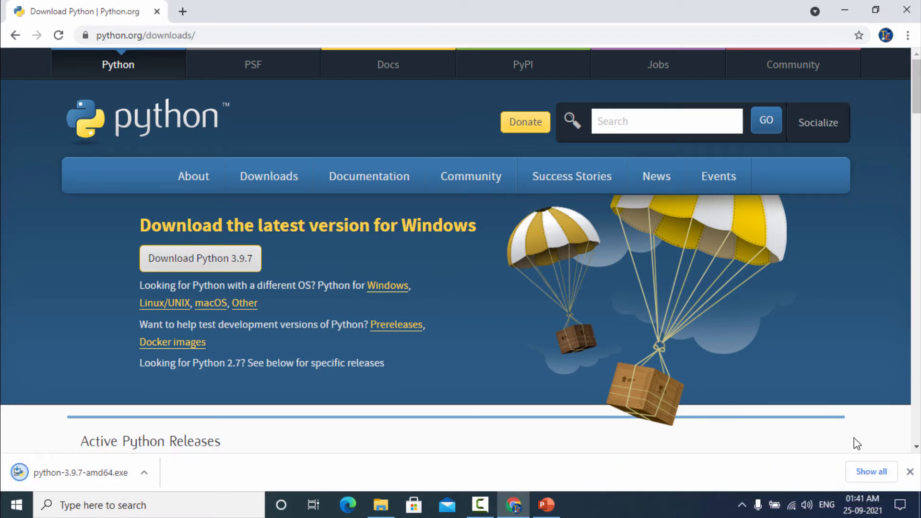
pyautogui.click(144, 474)
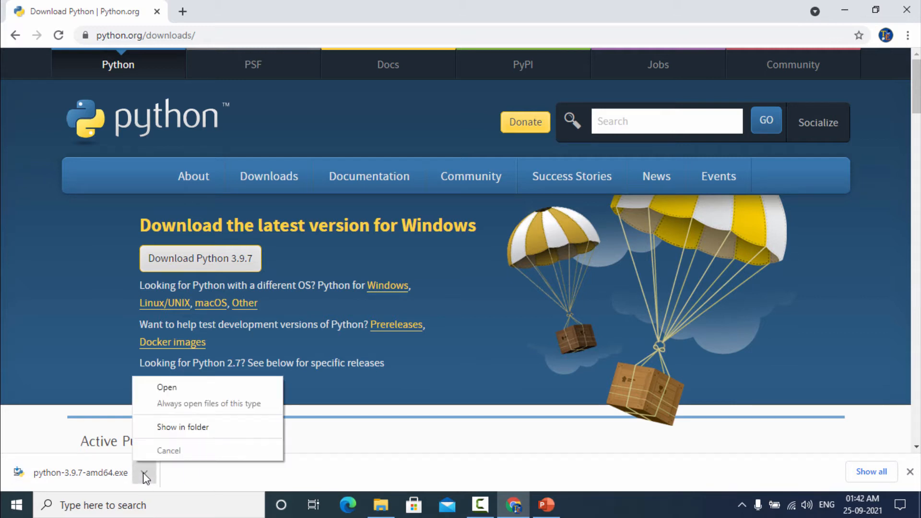
pyautogui.click(206, 427)
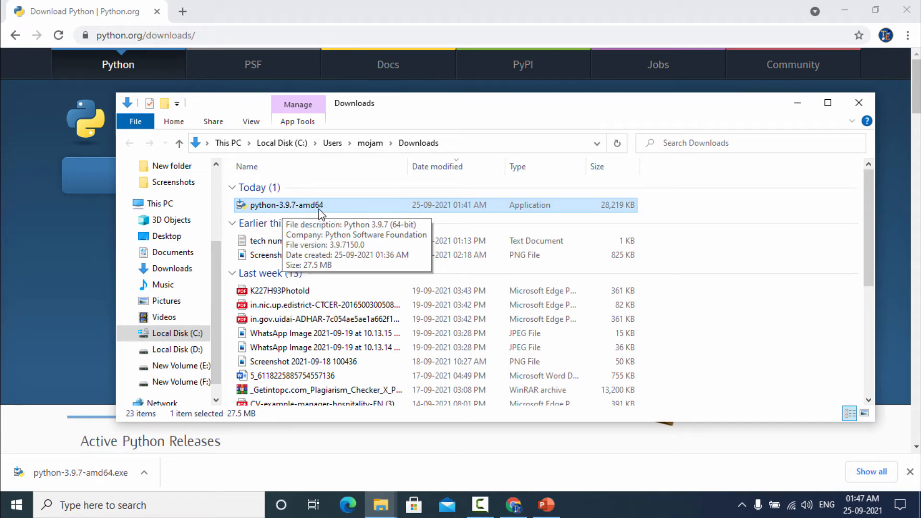
# Step: Run the python-3.9.7-amd64 installer, install Python with the default settings and close the setup
pyautogui.doubleClick(292, 205)
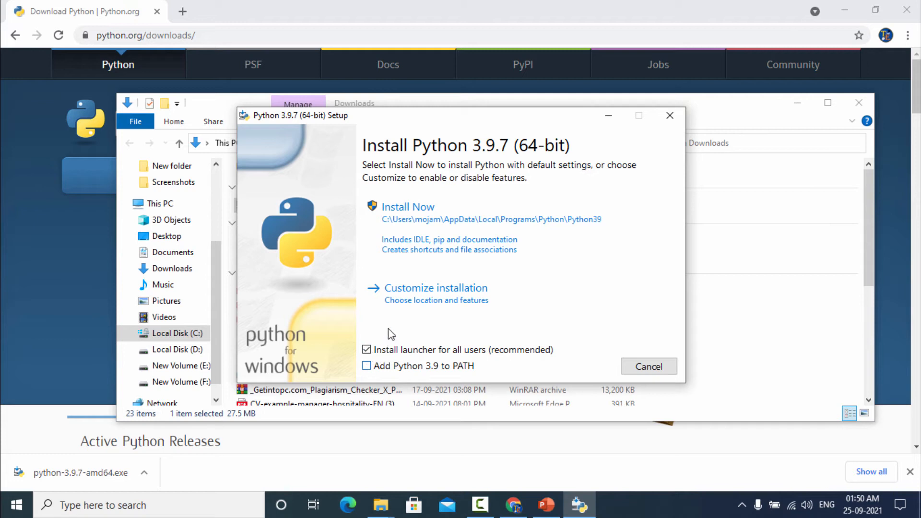
pyautogui.click(501, 225)
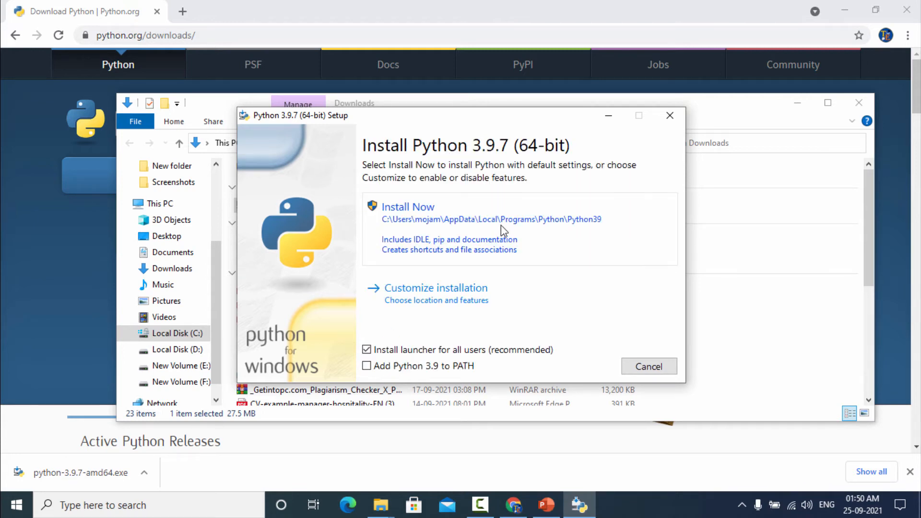
pyautogui.click(500, 225)
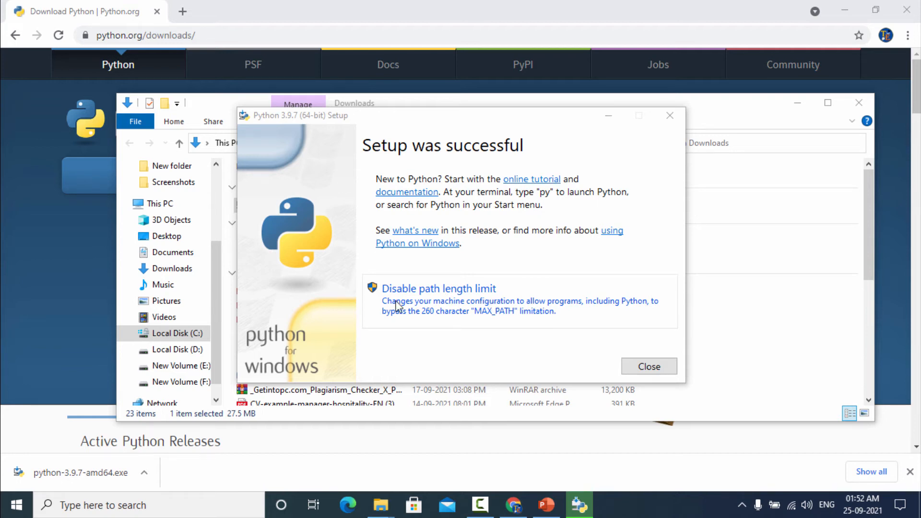
pyautogui.click(648, 369)
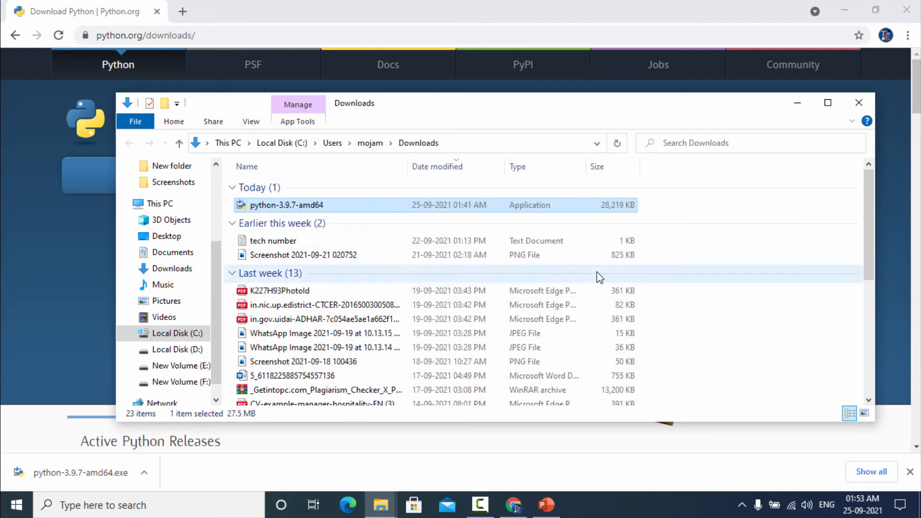
# Step: Open a Command Prompt from the desktop and check the Python version with python --version
pyautogui.press('super+d')
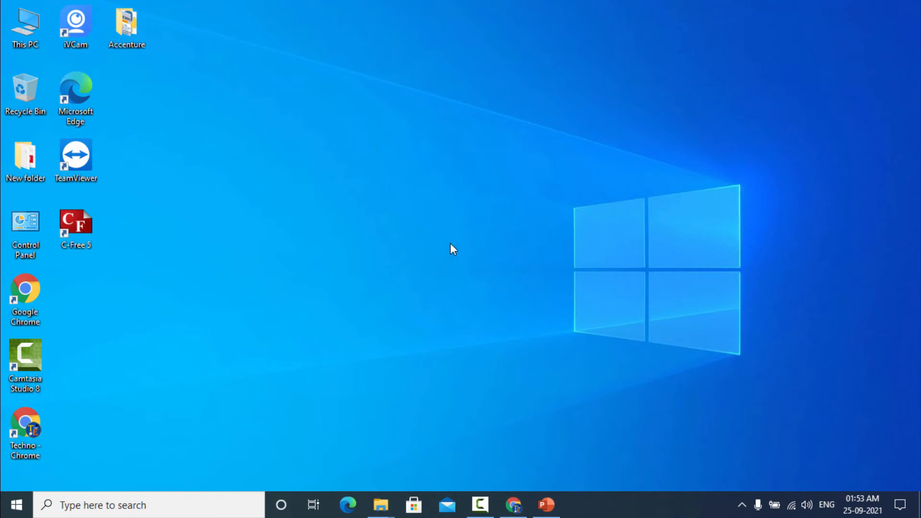
pyautogui.click(16, 506)
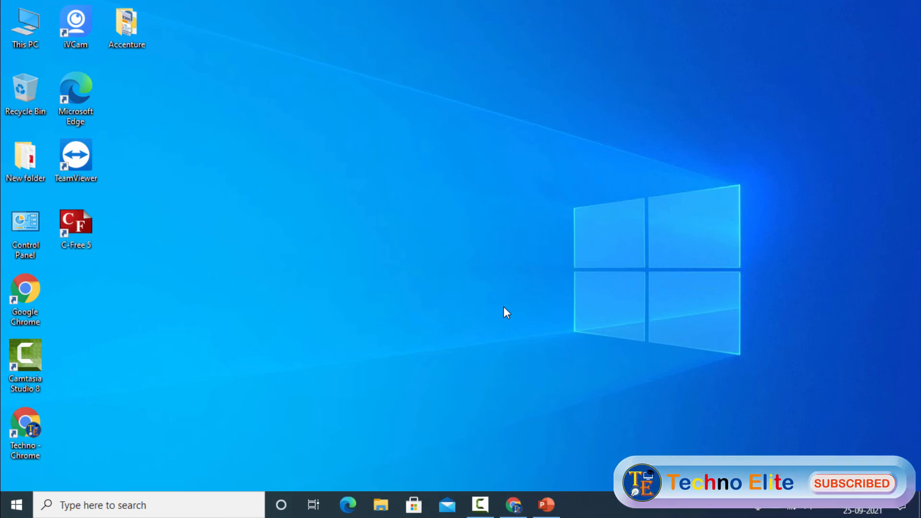
pyautogui.press('super+r')
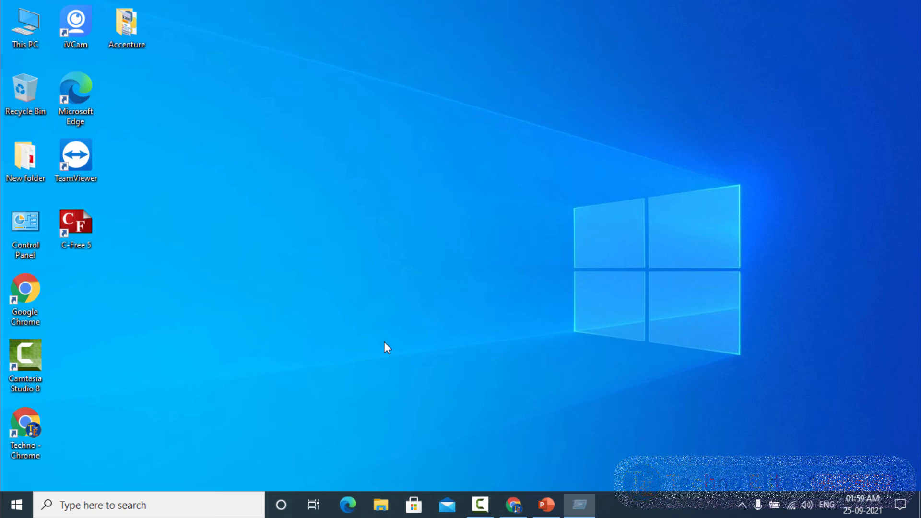
pyautogui.write('cmd')
pyautogui.press('Return')
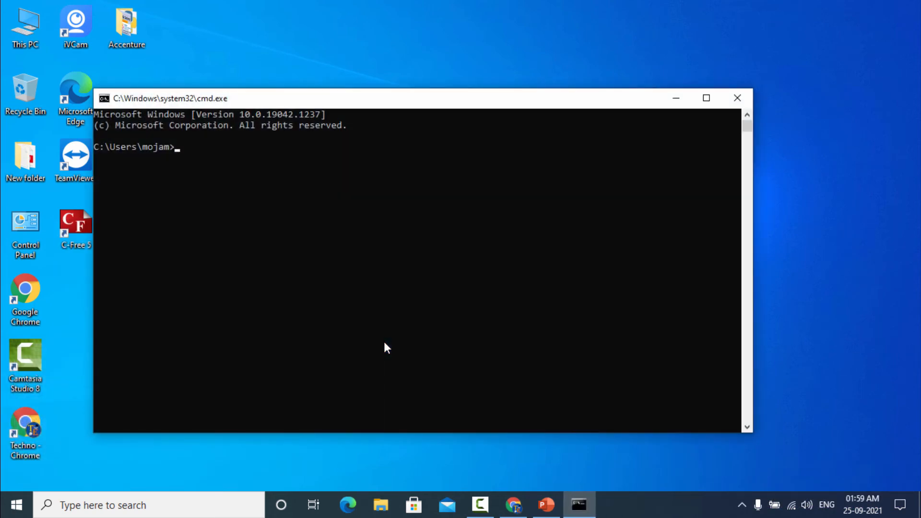
pyautogui.write('python --version')
pyautogui.press('Return')
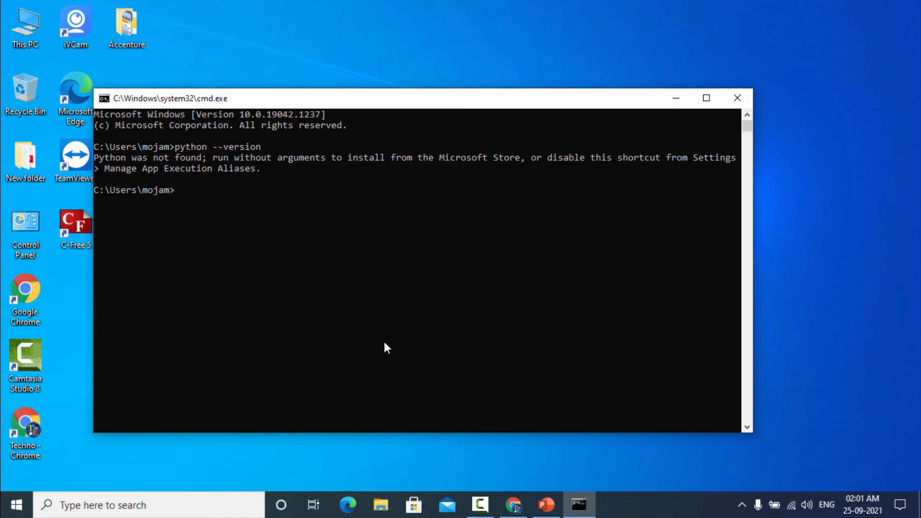
# Step: In File Explorer, open AppData\Local\Programs\Python\Python39 in the user's profile folder on drive C: and select the folder's full path
pyautogui.click(382, 508)
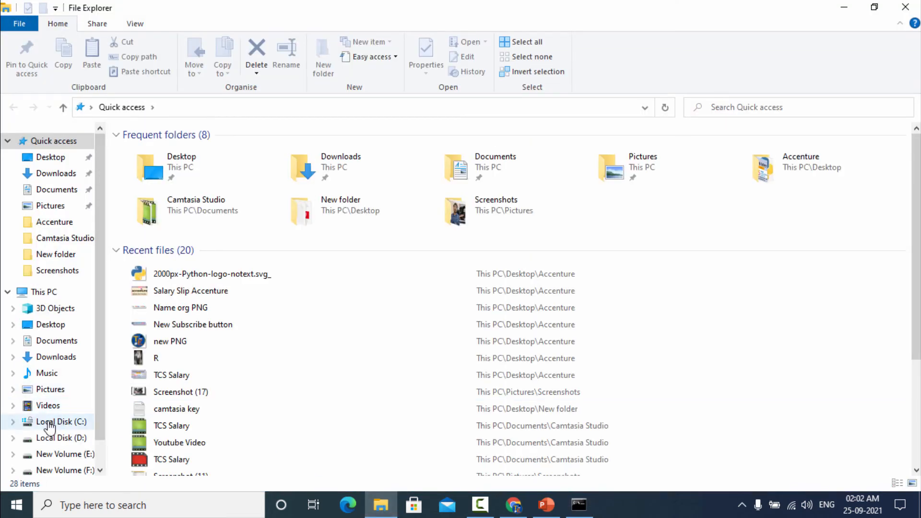
pyautogui.click(50, 423)
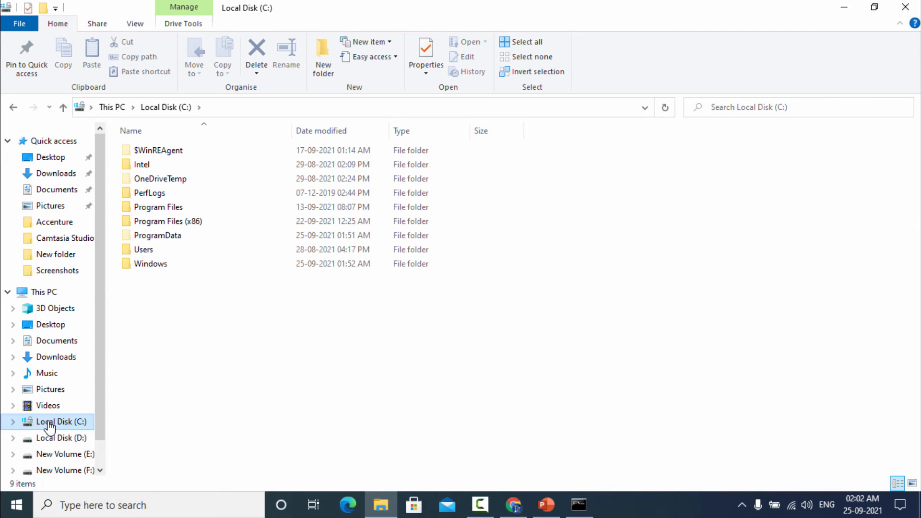
pyautogui.doubleClick(164, 249)
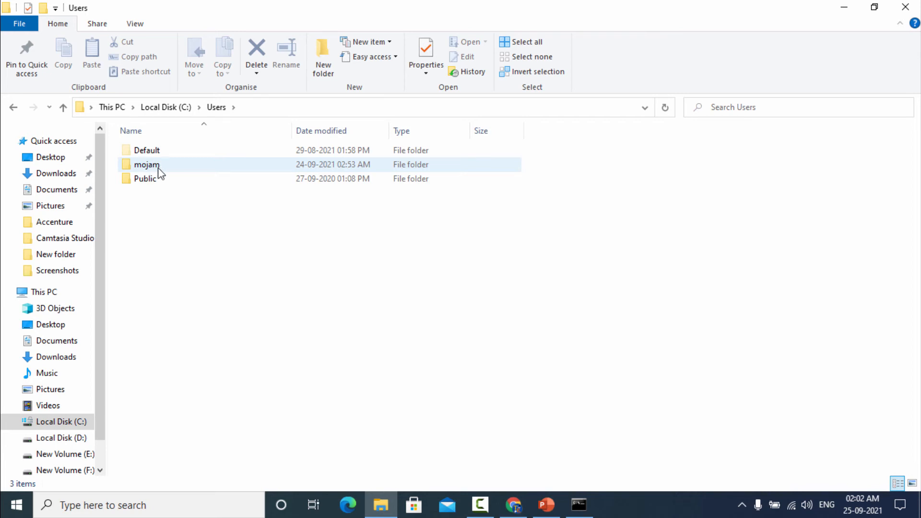
pyautogui.moveTo(148, 169)
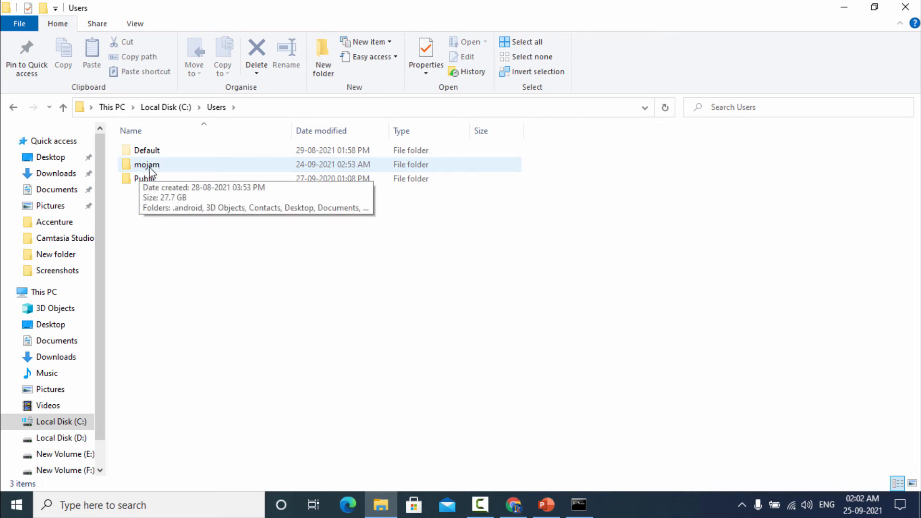
pyautogui.doubleClick(148, 167)
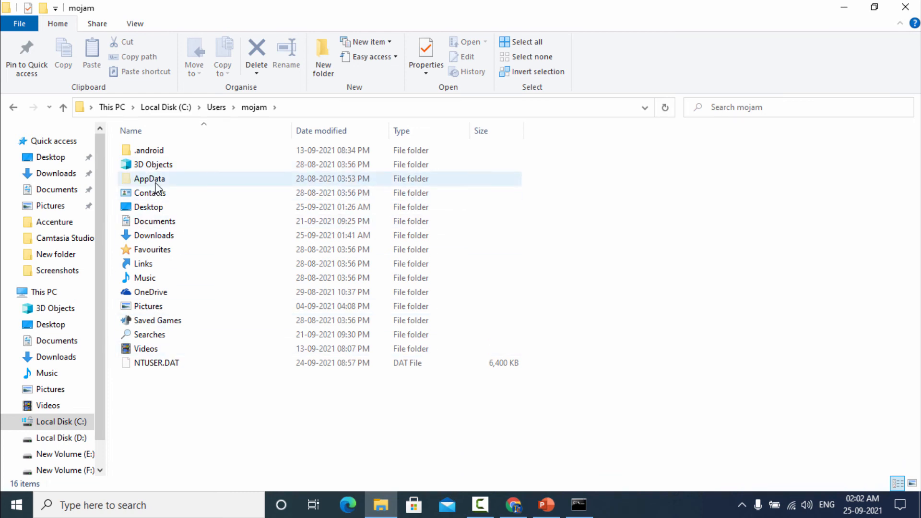
pyautogui.doubleClick(156, 185)
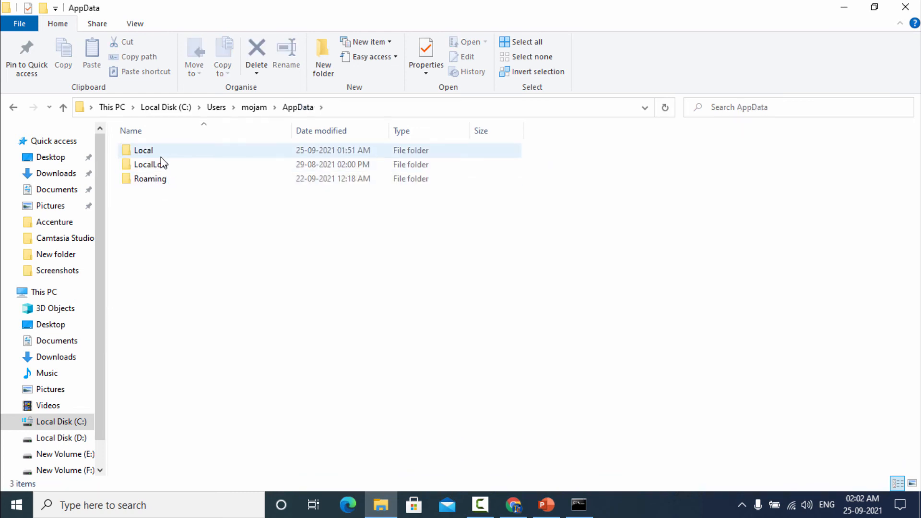
pyautogui.doubleClick(160, 155)
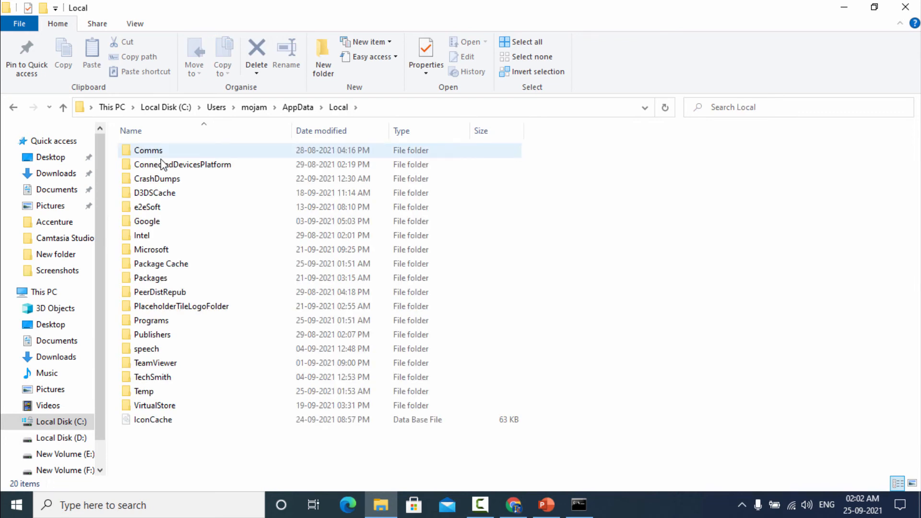
pyautogui.doubleClick(151, 321)
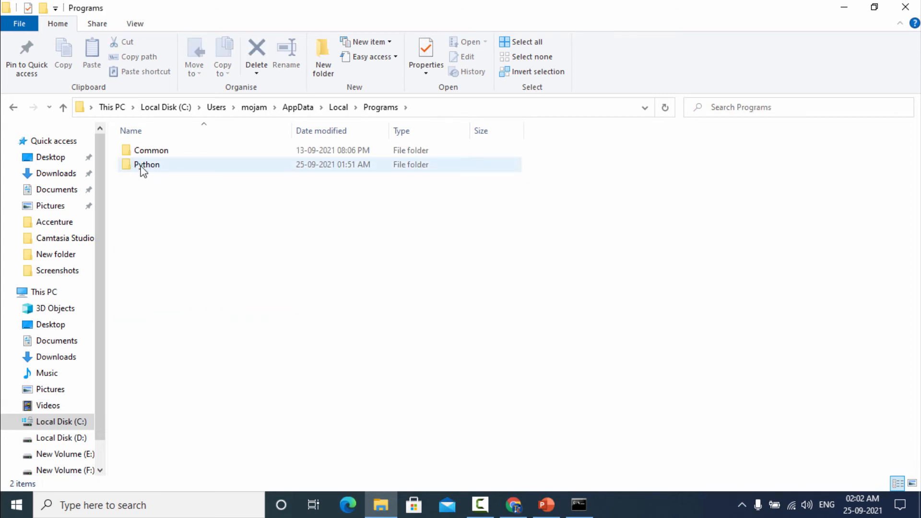
pyautogui.doubleClick(160, 169)
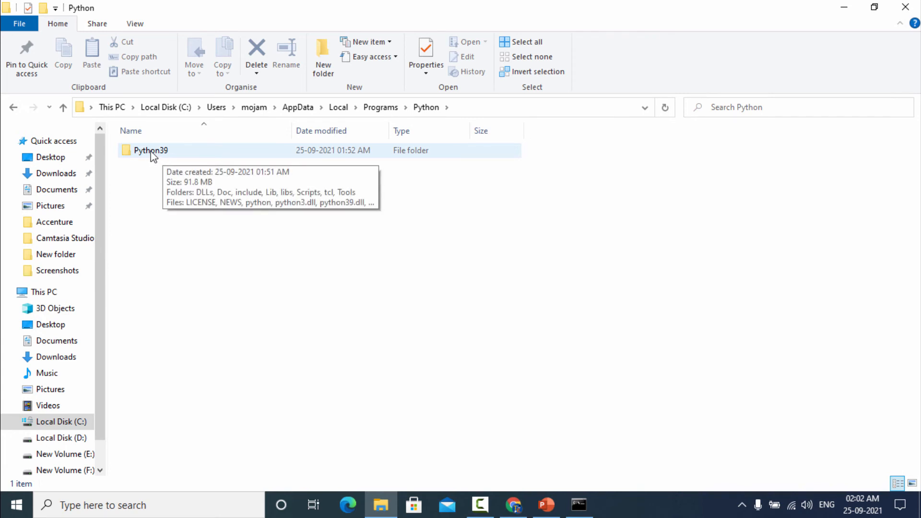
pyautogui.doubleClick(151, 151)
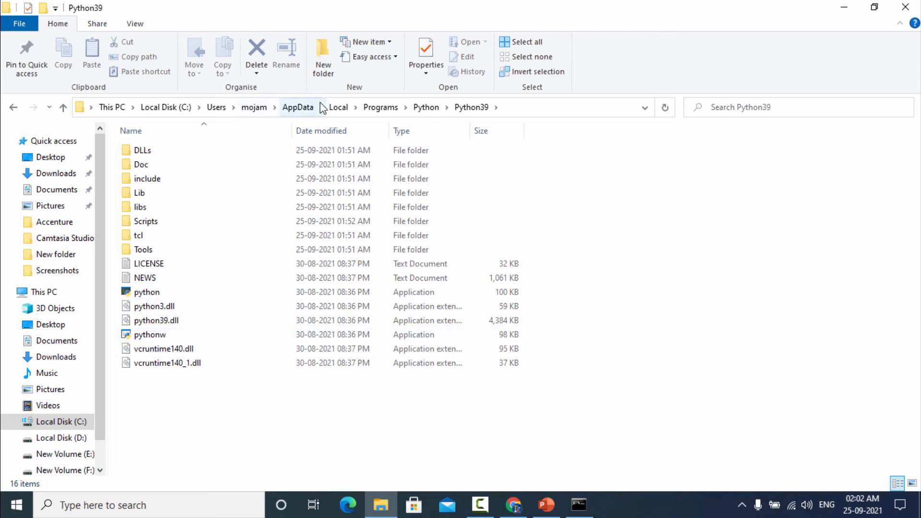
pyautogui.click(539, 108)
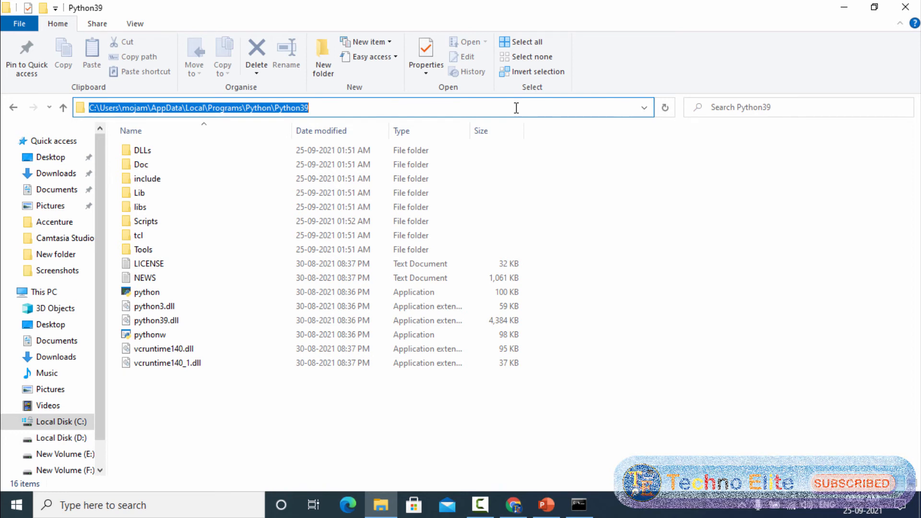
# Step: Search Windows for the system environment variables settings and open the Environment Variables dialog from System Properties
pyautogui.press('super')
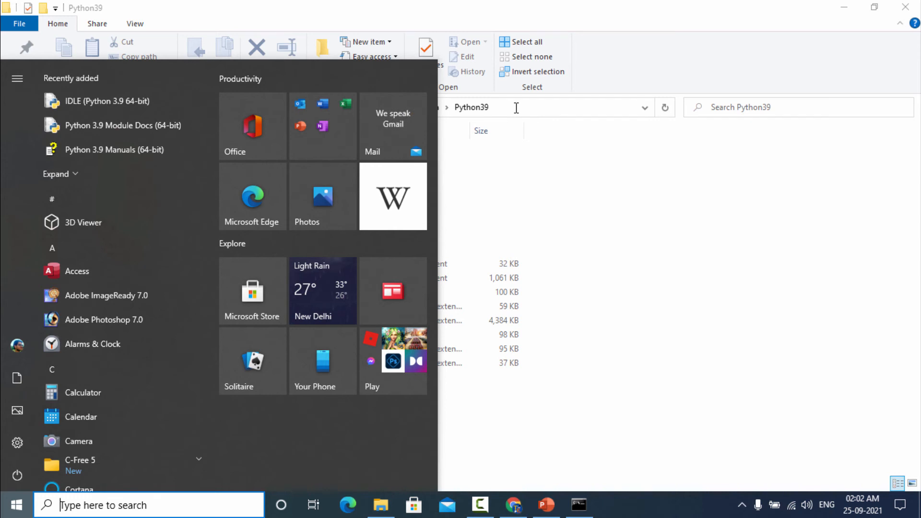
pyautogui.write('en')
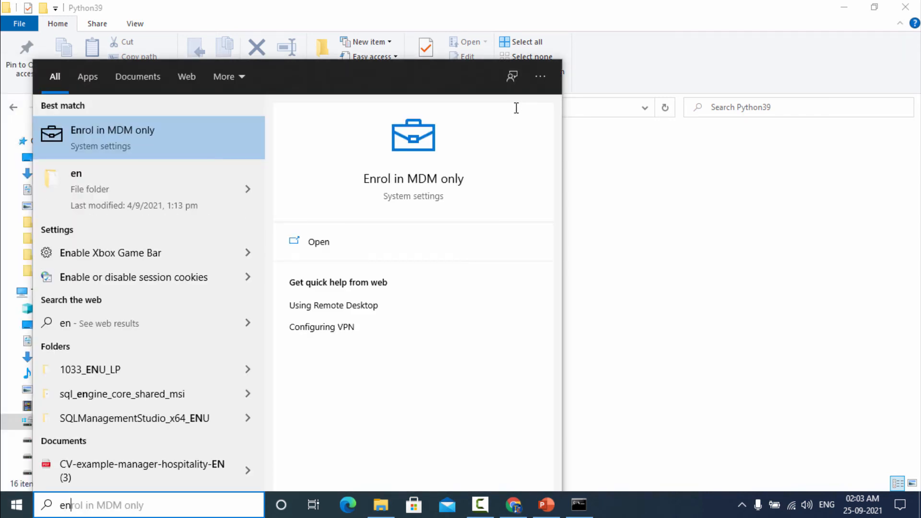
pyautogui.write('vi')
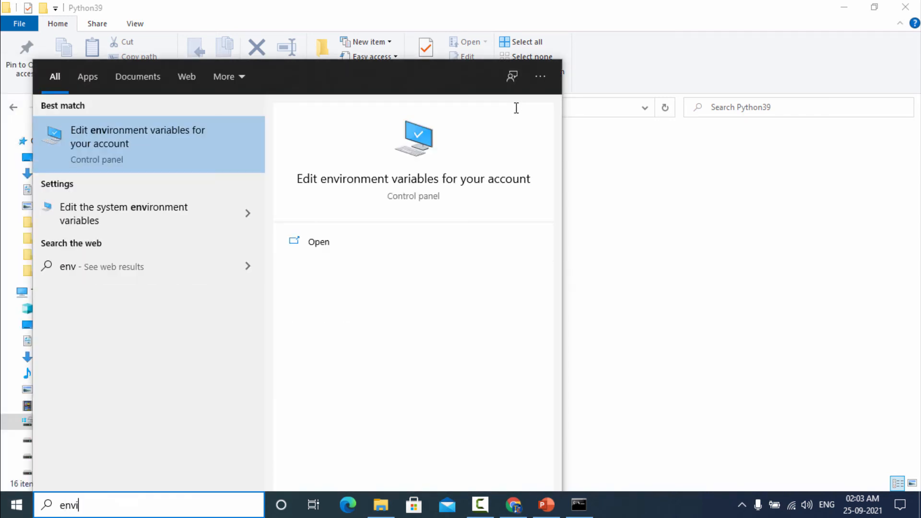
pyautogui.write('ronme')
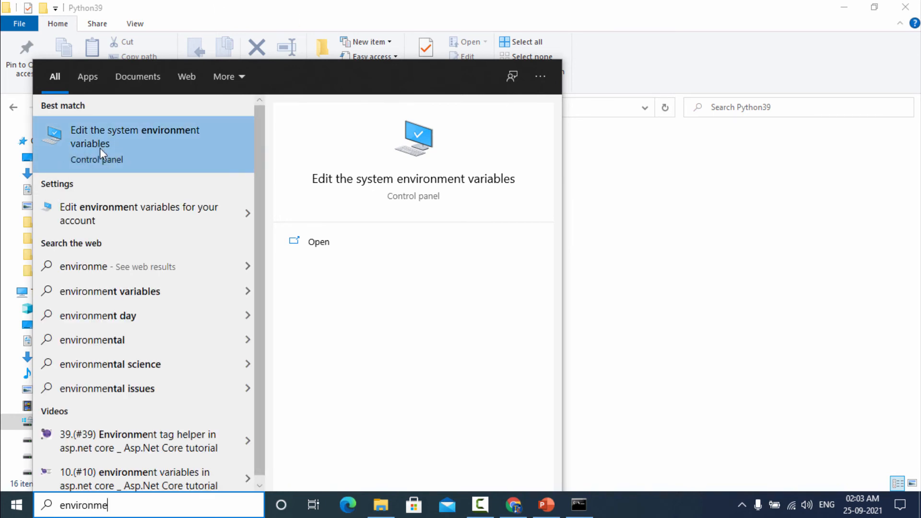
pyautogui.click(158, 146)
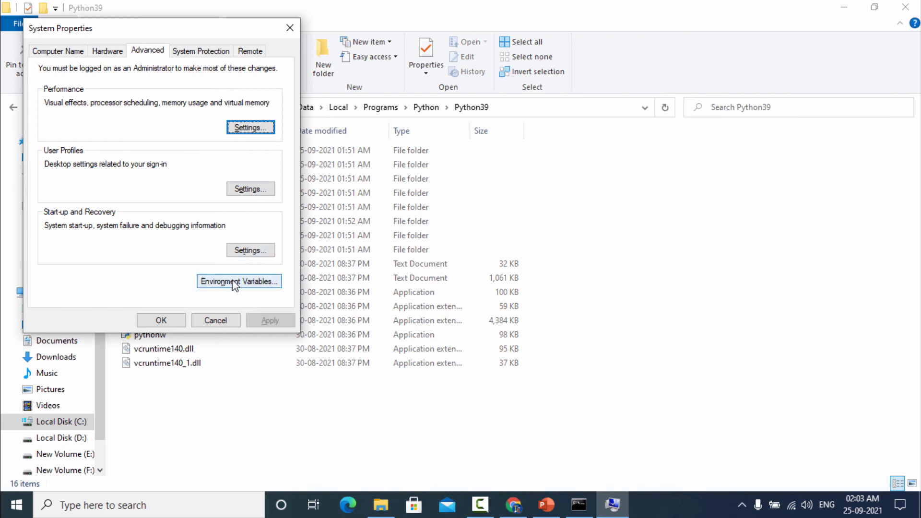
pyautogui.click(236, 282)
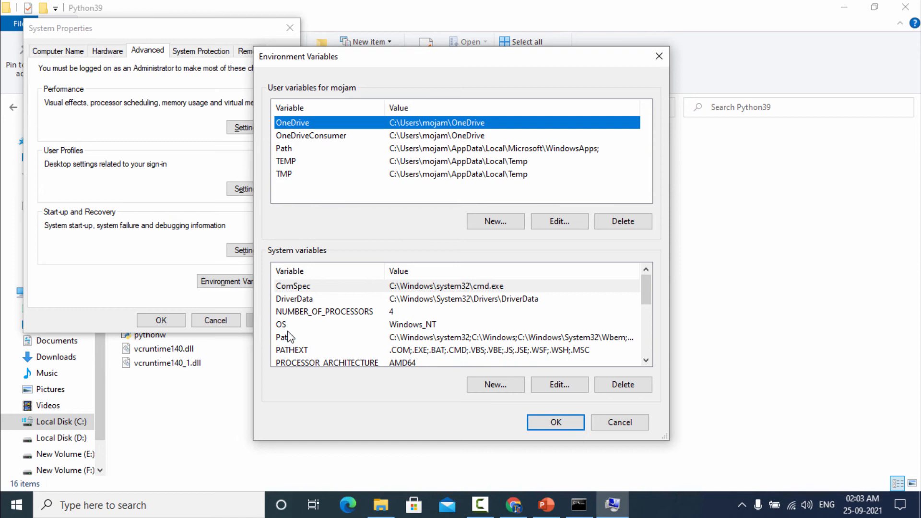
# Step: Add the user profile's AppData\Local\Programs\Python\Python39 folder path as a new entry in the system Path variable and confirm all dialogs
pyautogui.click(433, 339)
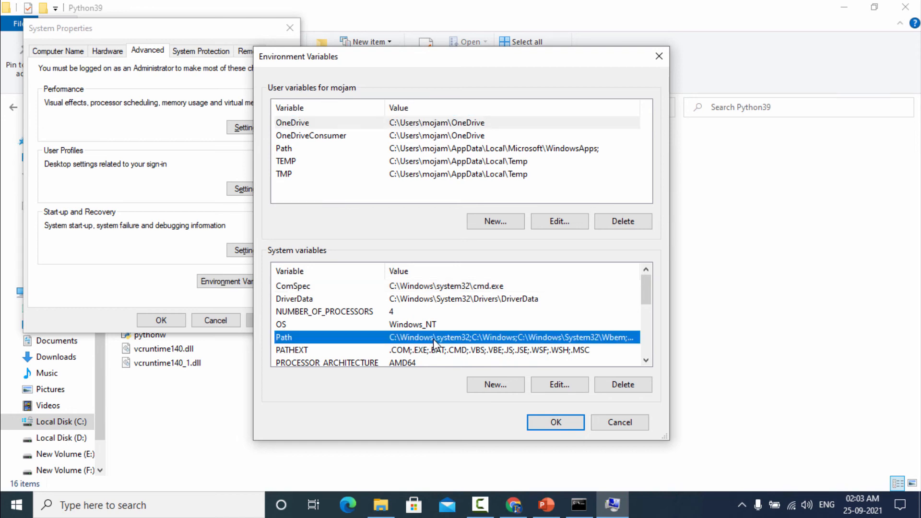
pyautogui.click(575, 387)
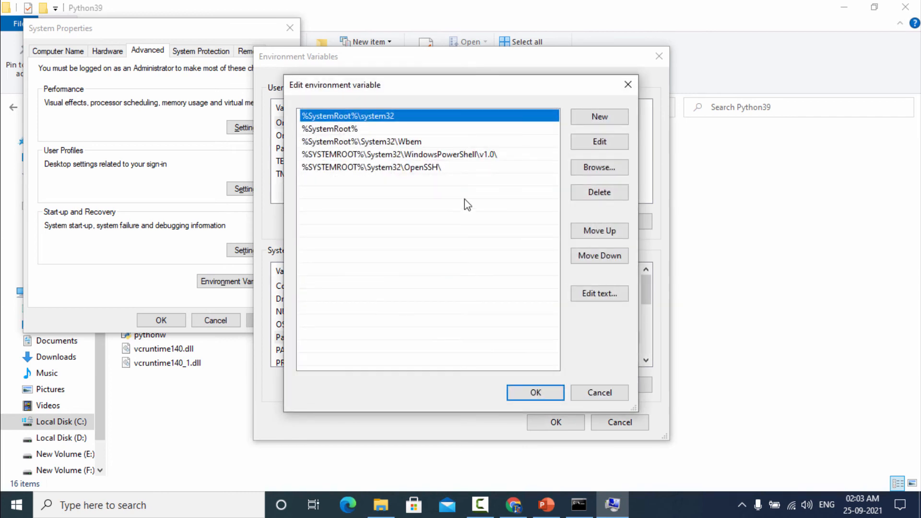
pyautogui.click(600, 120)
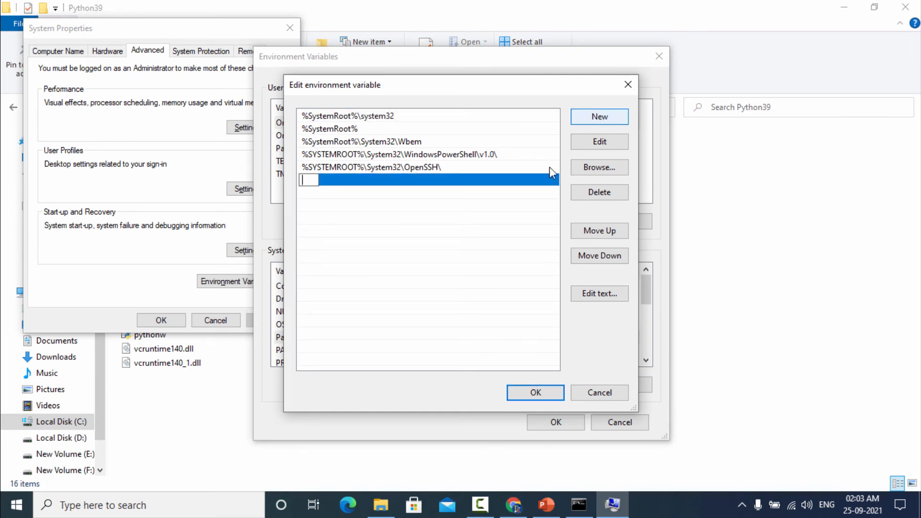
pyautogui.write('C:\\Users\\mojam\\AppData\\Local\\Programs\\Python\\Python39')
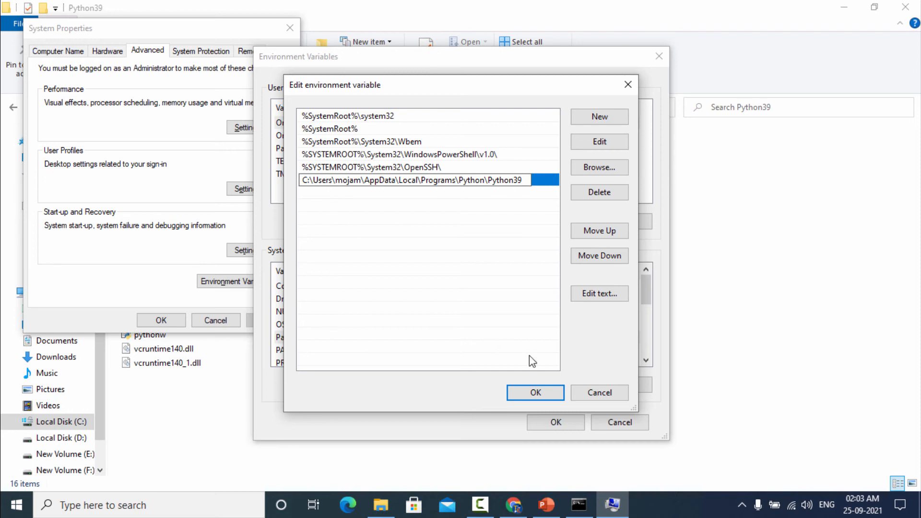
pyautogui.click(538, 395)
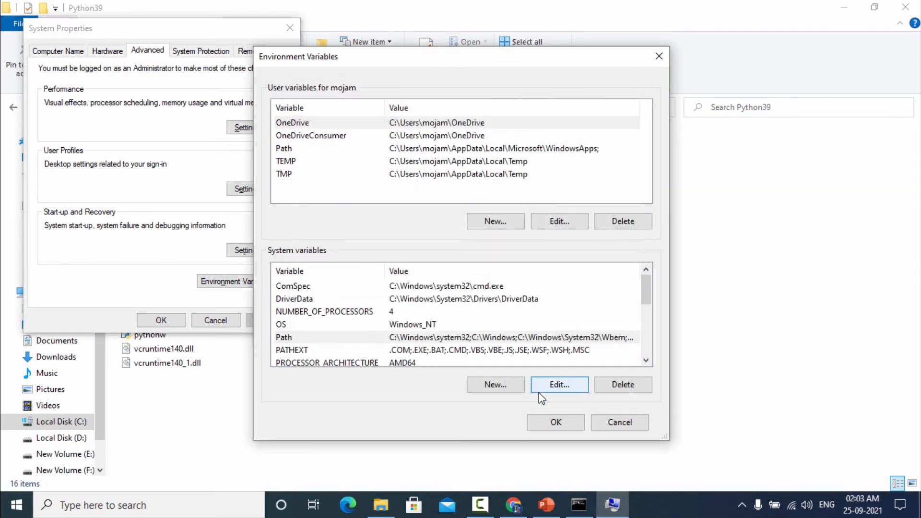
pyautogui.click(559, 423)
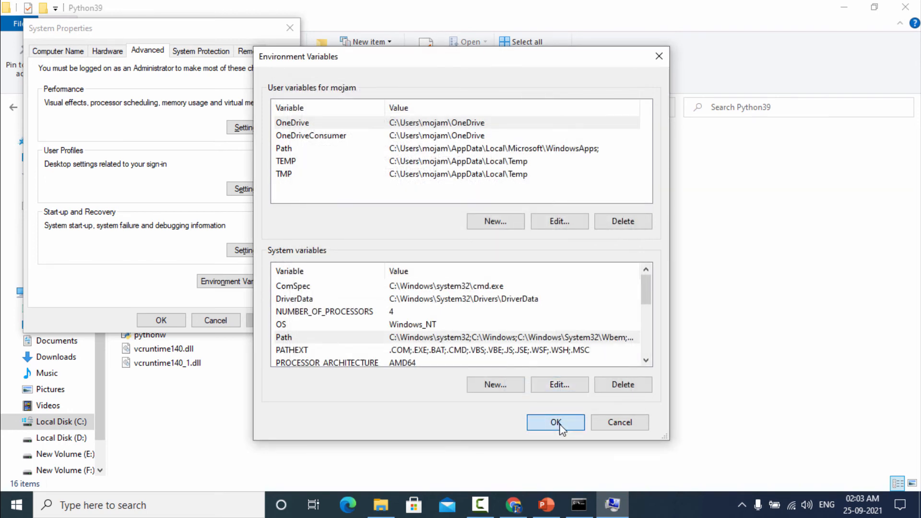
pyautogui.click(161, 320)
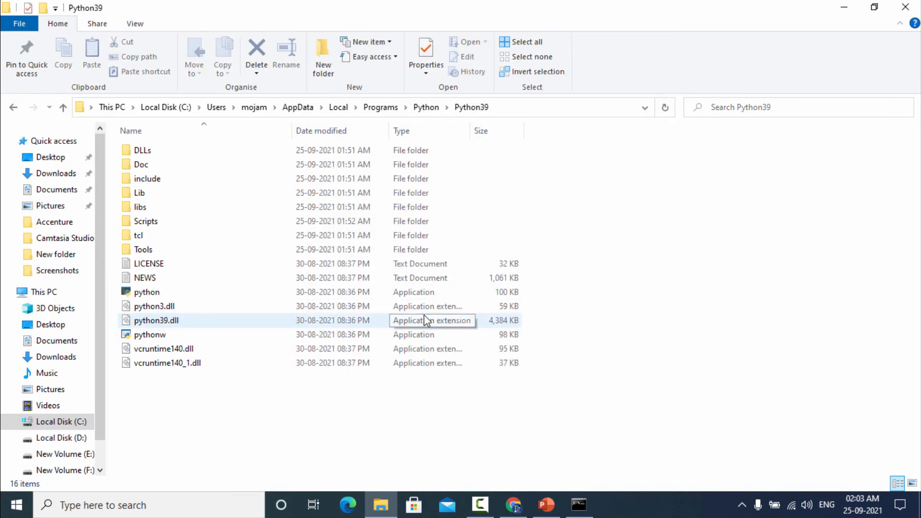
# Step: Minimize File Explorer, open a new Command Prompt with cmd and check the Python version with python --version
pyautogui.click(842, 8)
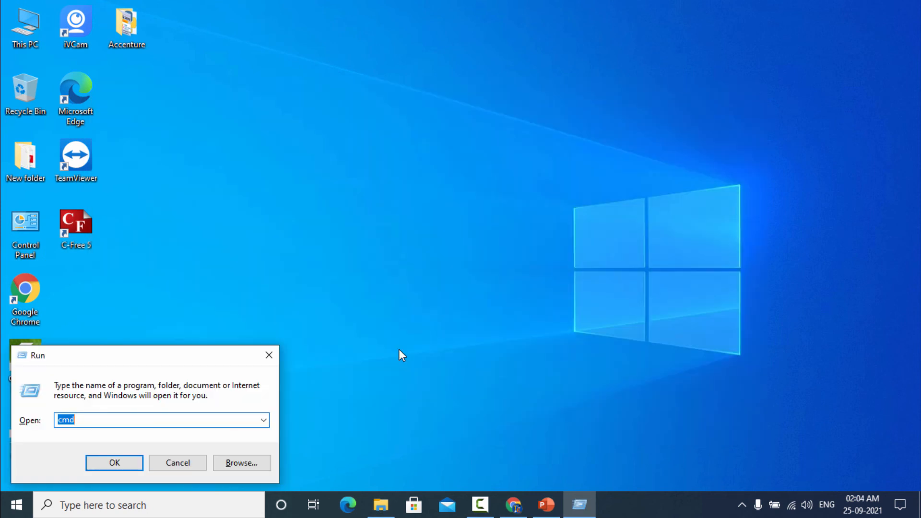
pyautogui.press('Return')
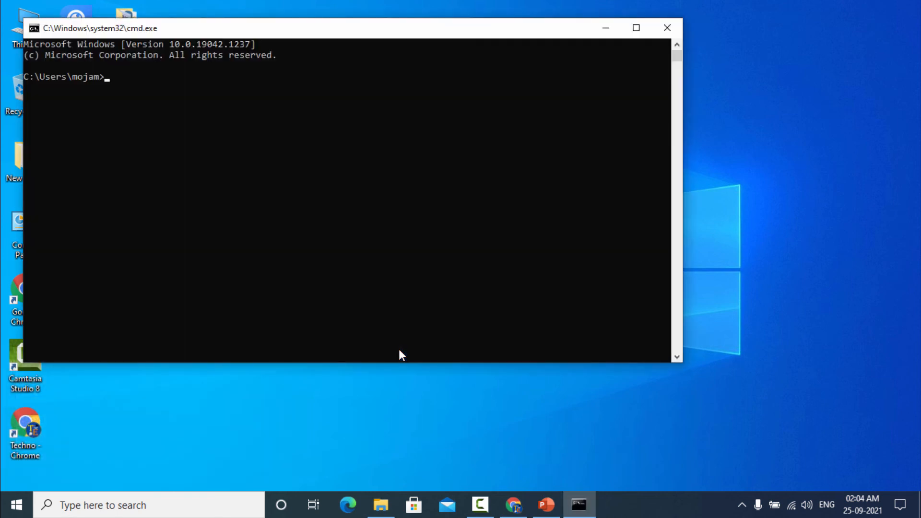
pyautogui.write('python --version')
pyautogui.press('Return')
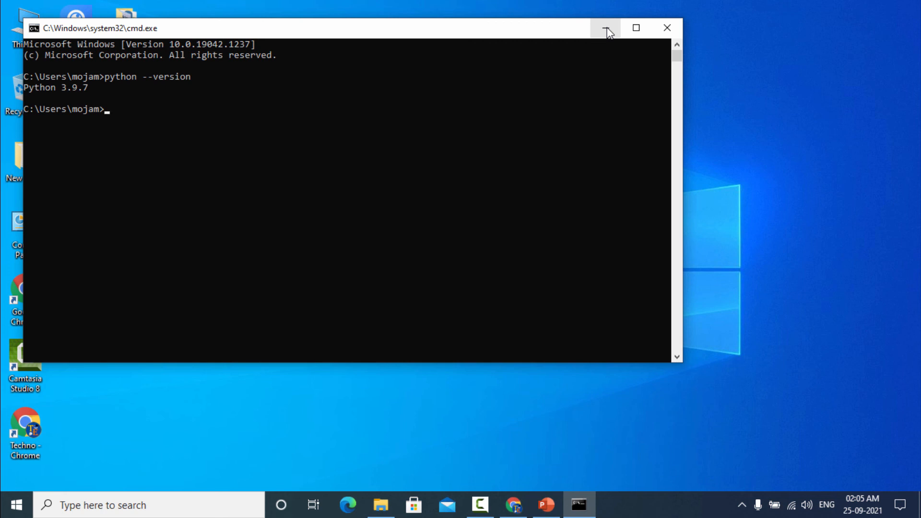
# Step: Start the Python interpreter in the Command Prompt, run print('Hello World') and highlight the output line
pyautogui.write('python')
pyautogui.press('Return')
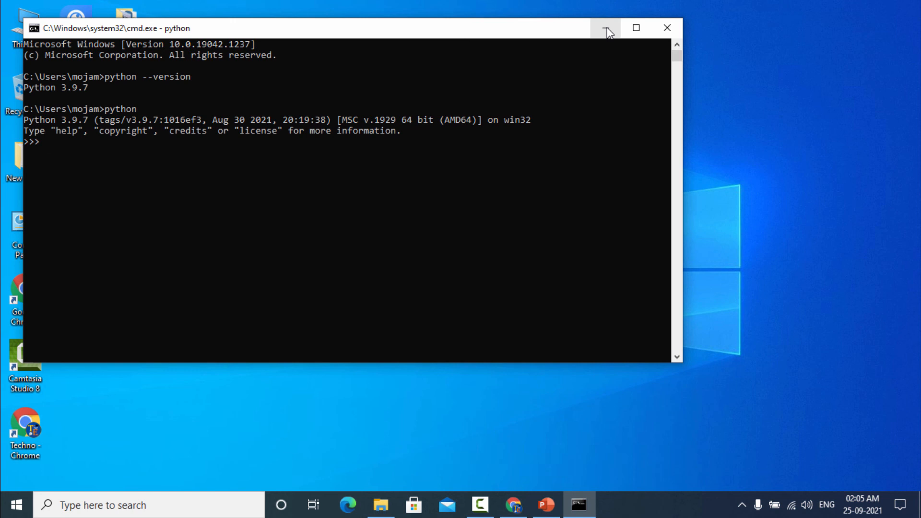
pyautogui.write('print')
pyautogui.write('()')
pyautogui.write("''")
pyautogui.write('Hello ')
pyautogui.write('World')
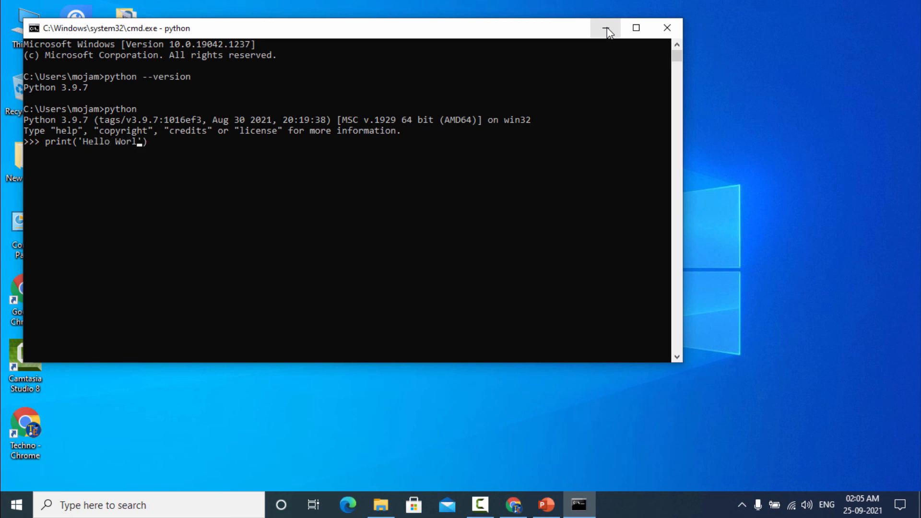
pyautogui.press('Right')
pyautogui.press('Right')
pyautogui.press('Return')
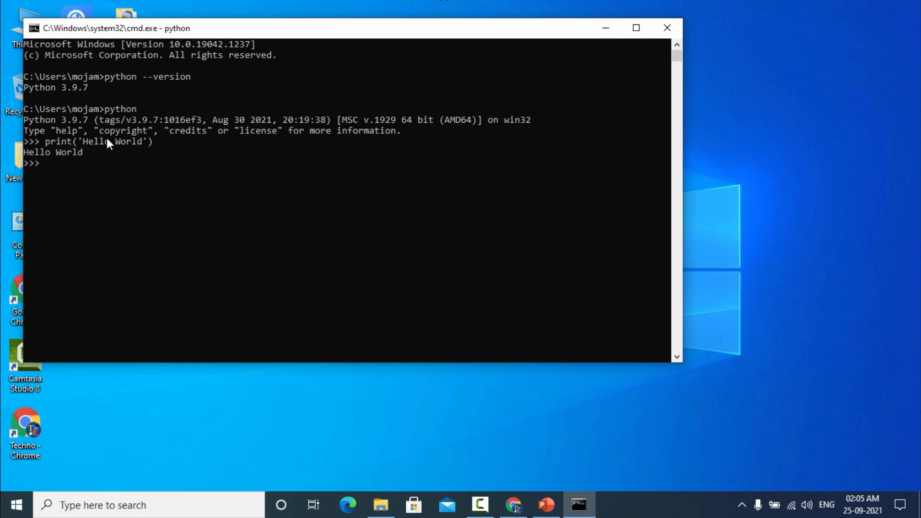
pyautogui.click(84, 151)
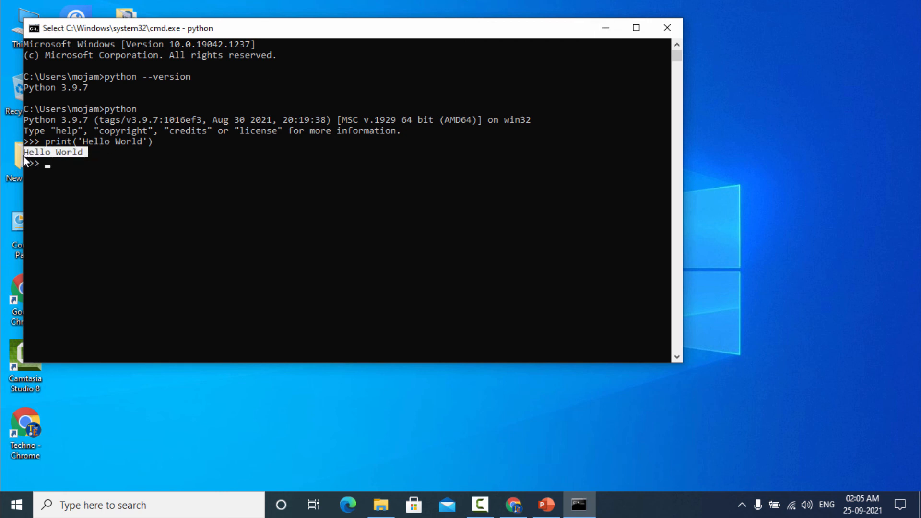